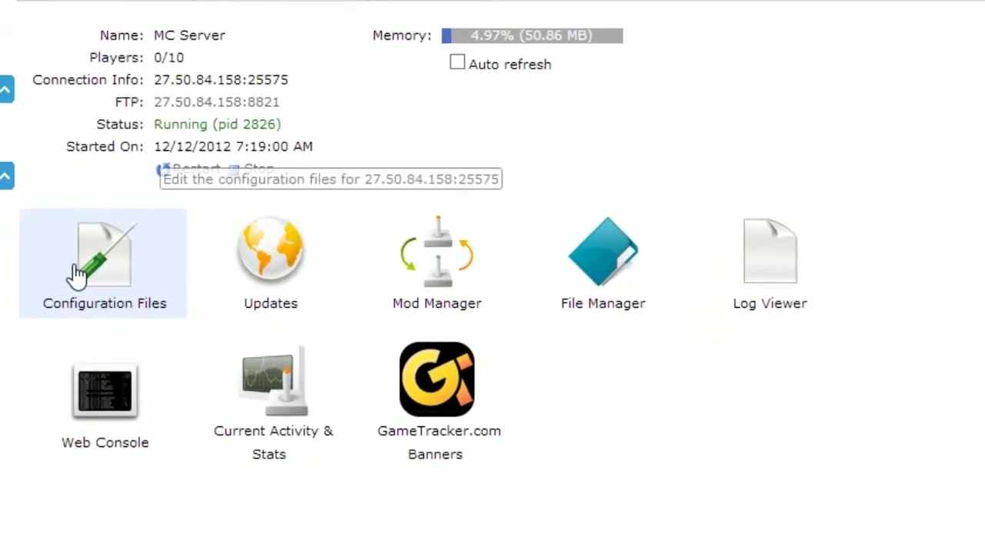
# Step: Open server.properties in the Configuration Editor form from the Configuration Files list
pyautogui.click(138, 285)
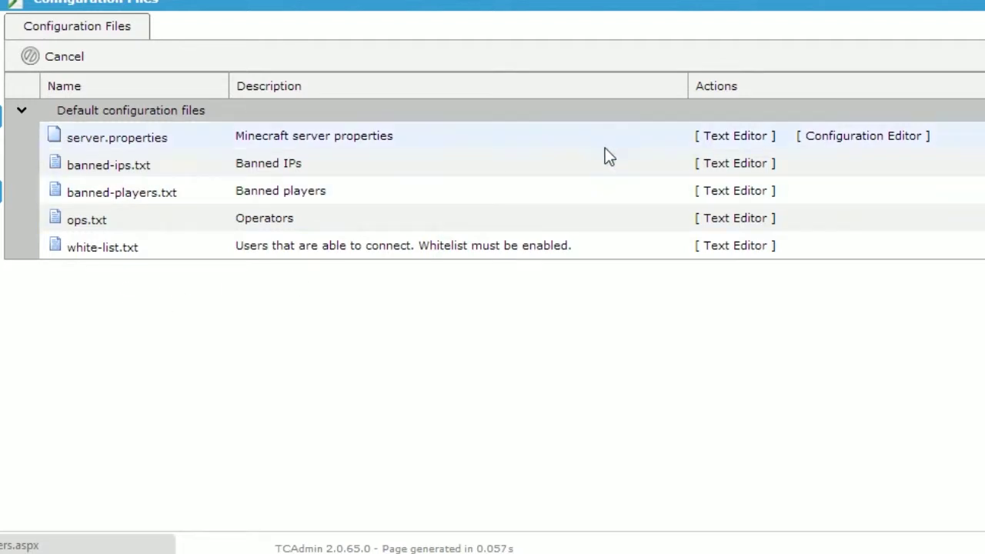
pyautogui.click(852, 138)
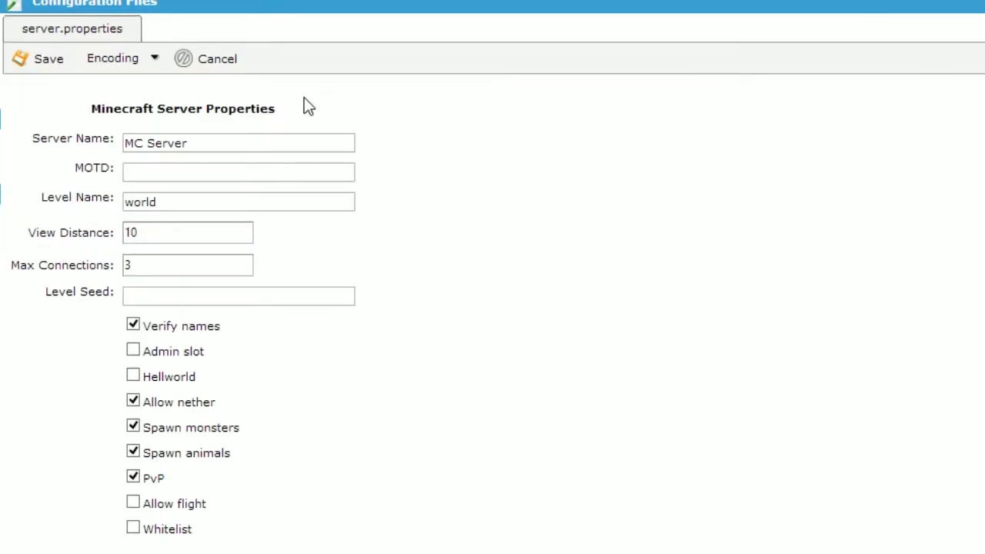
# Step: Replace server name 'MC Server' with 'The Burrow' and enter the MOTD 'Hello world!'
pyautogui.moveTo(205, 144); pyautogui.dragTo(69, 138)
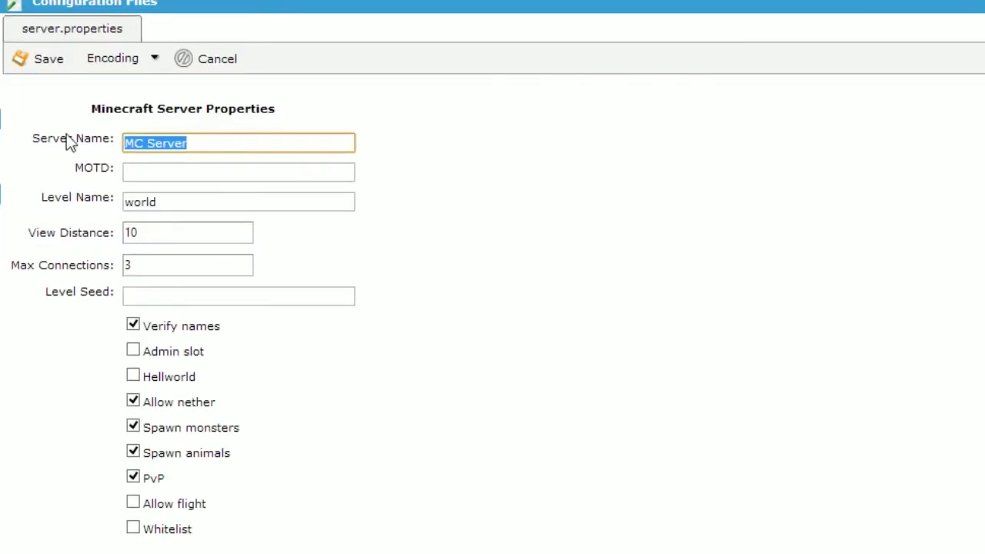
pyautogui.write('The Burrow')
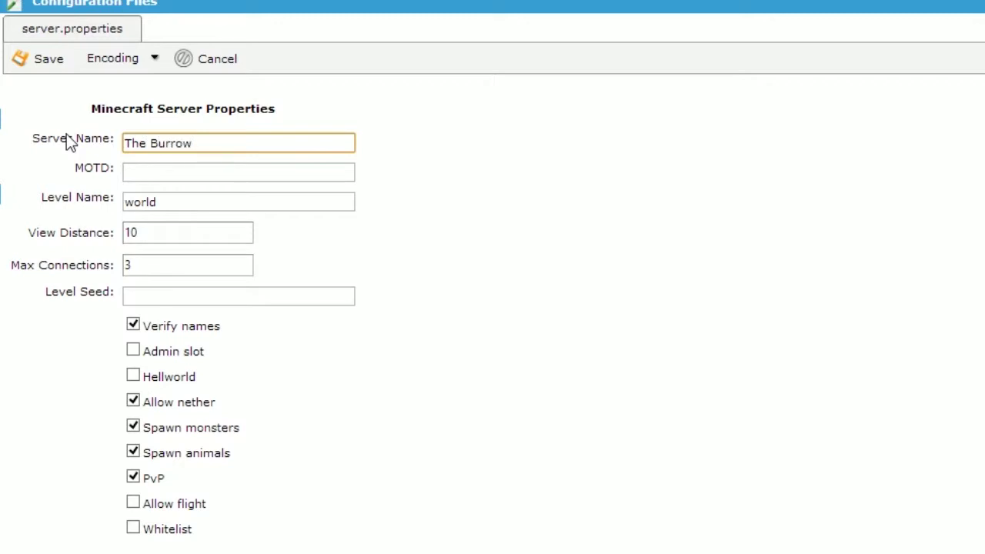
pyautogui.click(150, 174)
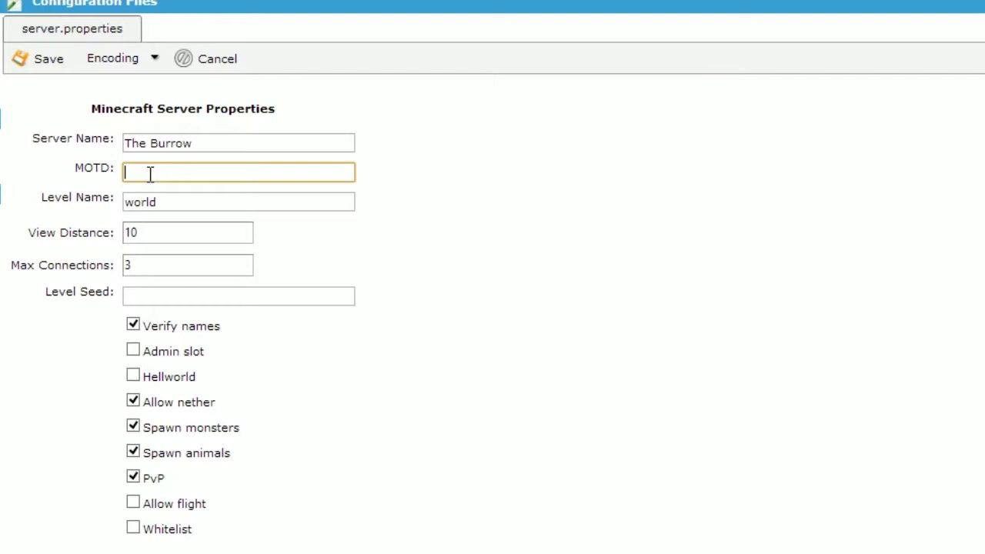
pyautogui.write('Hello world!')
pyautogui.moveTo(165, 205)
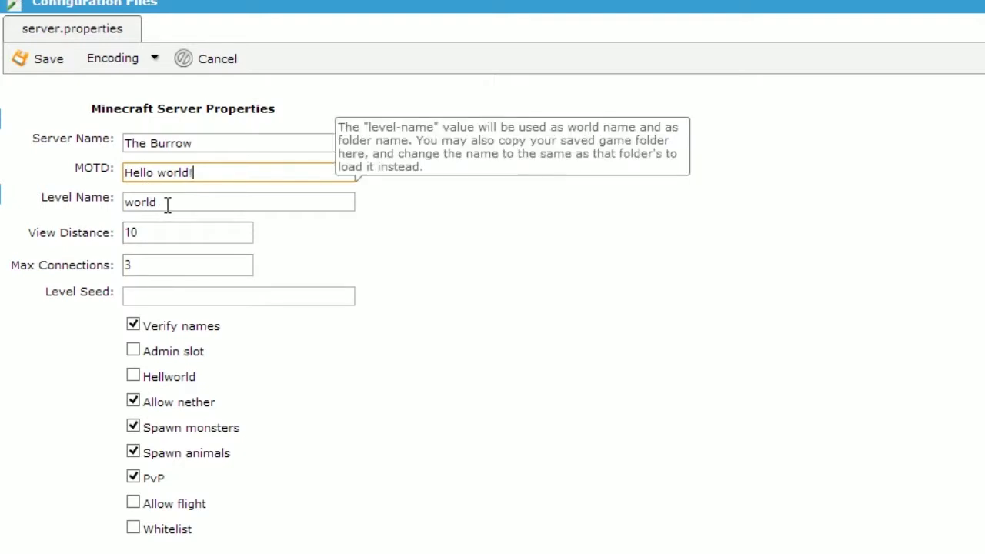
pyautogui.moveTo(169, 233)
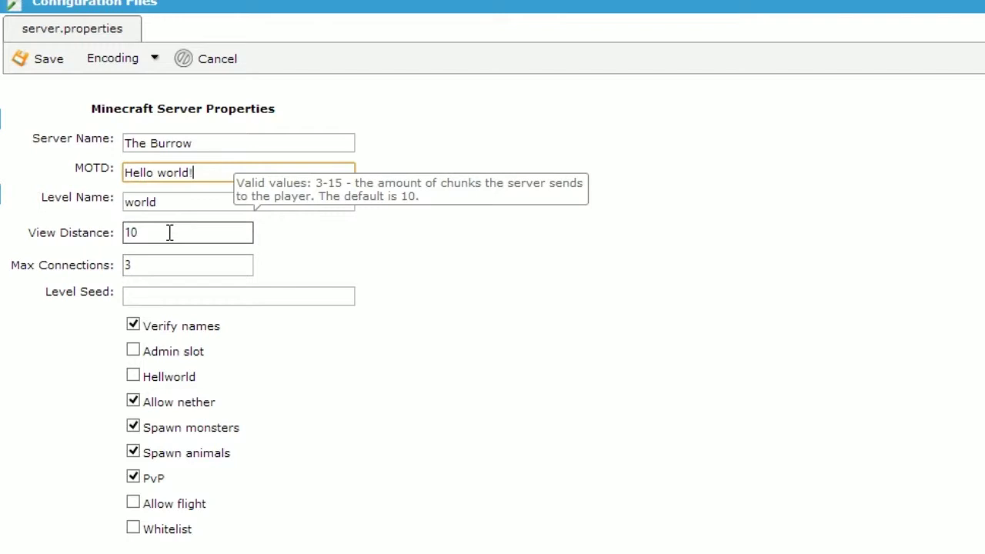
pyautogui.moveTo(163, 260)
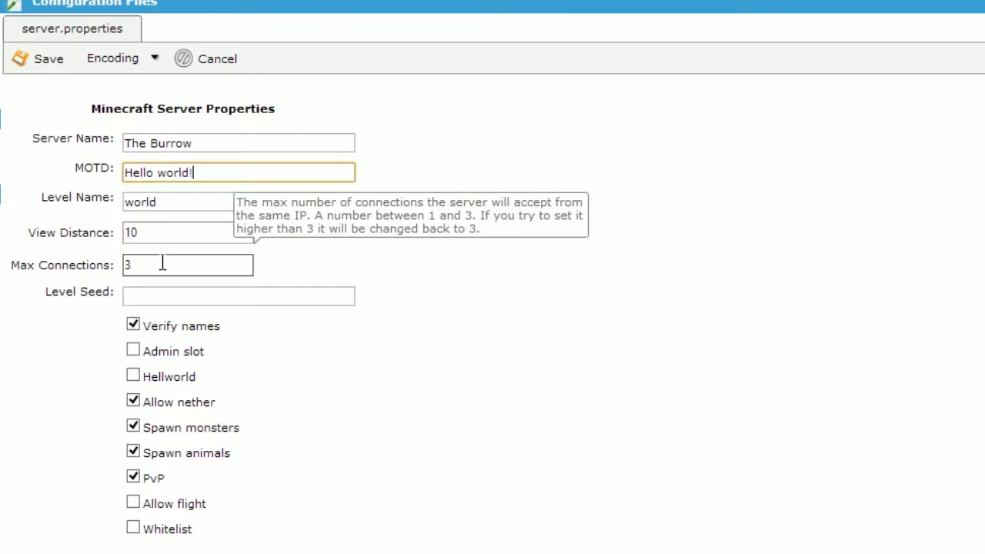
pyautogui.moveTo(156, 299)
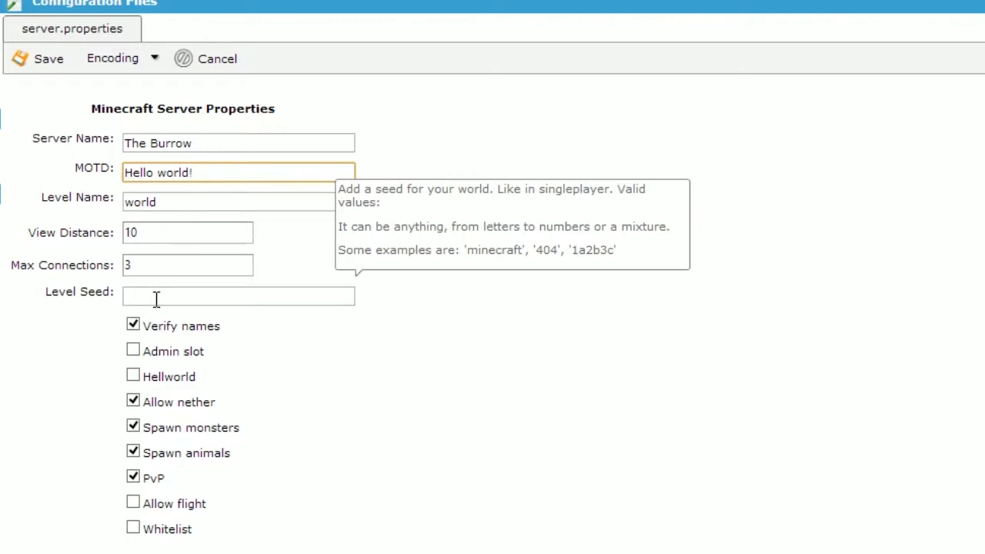
# Step: Enable the Whitelist option and save the server.properties form
pyautogui.scroll(-1, 48, 323)
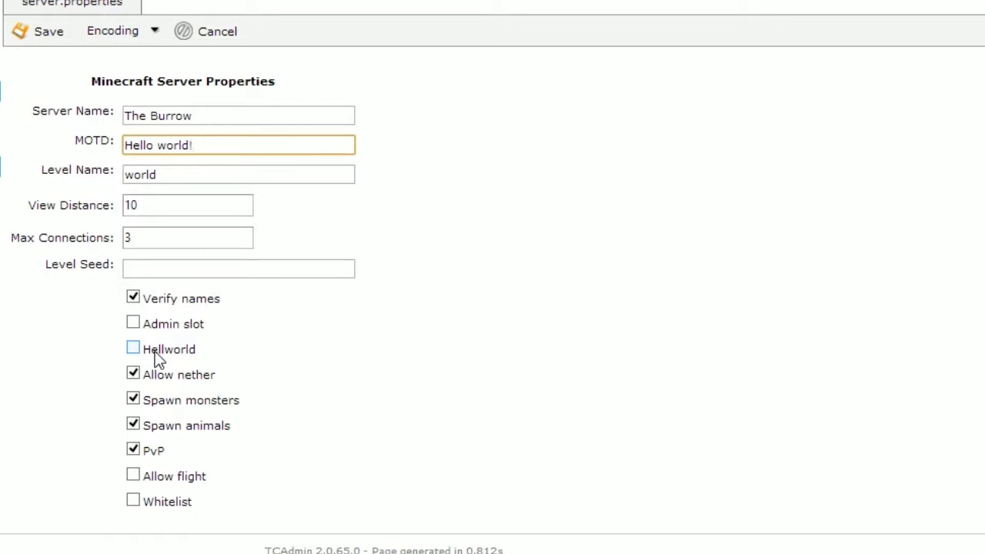
pyautogui.moveTo(164, 375)
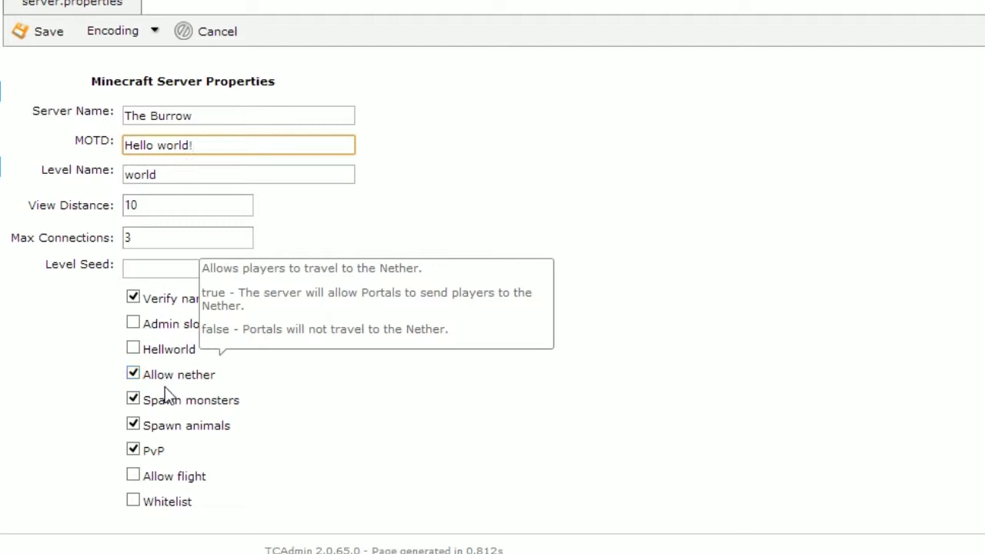
pyautogui.moveTo(165, 407)
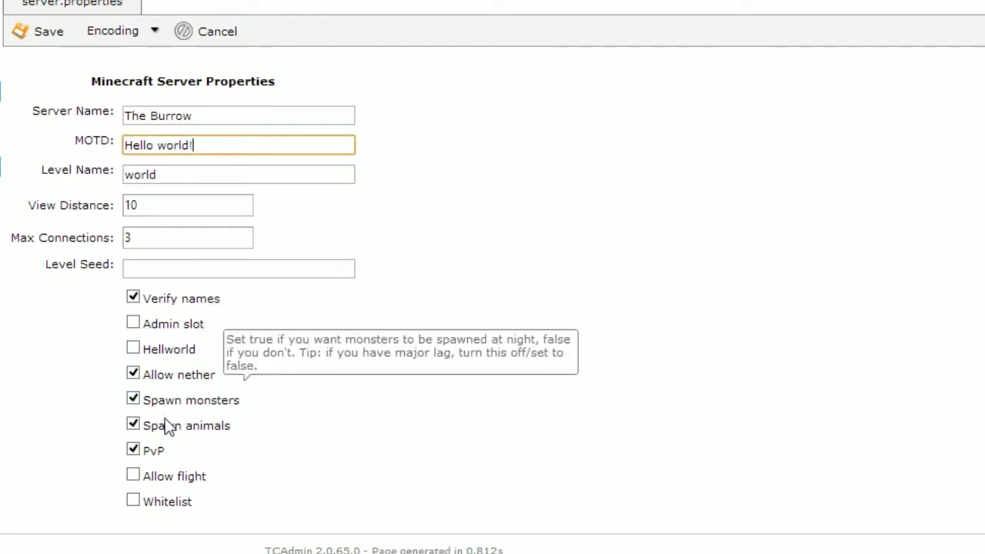
pyautogui.moveTo(168, 427)
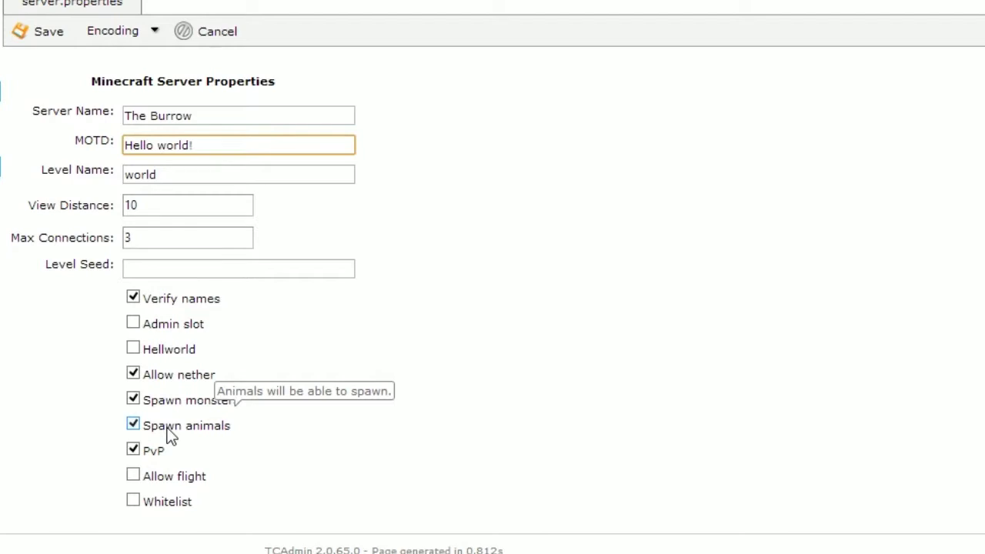
pyautogui.moveTo(148, 460)
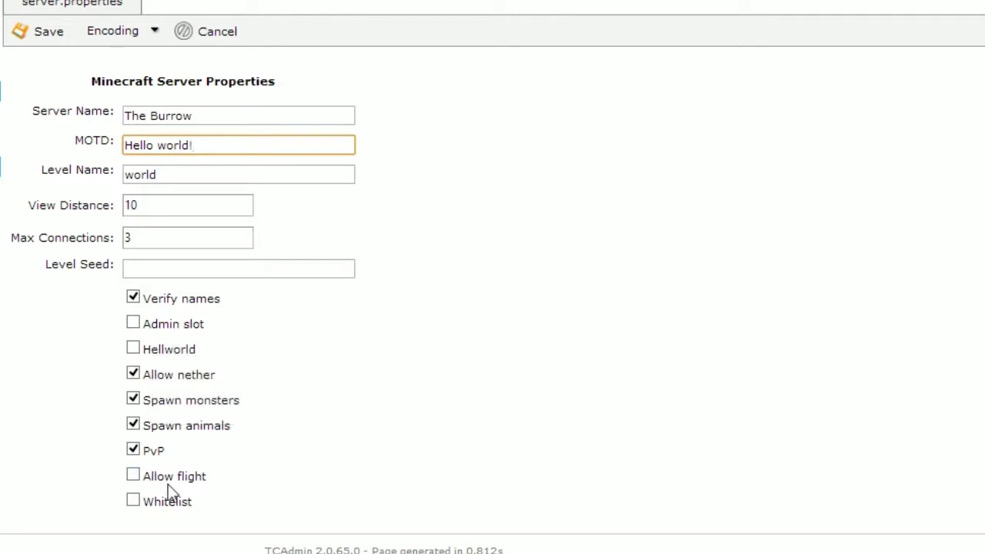
pyautogui.moveTo(171, 488)
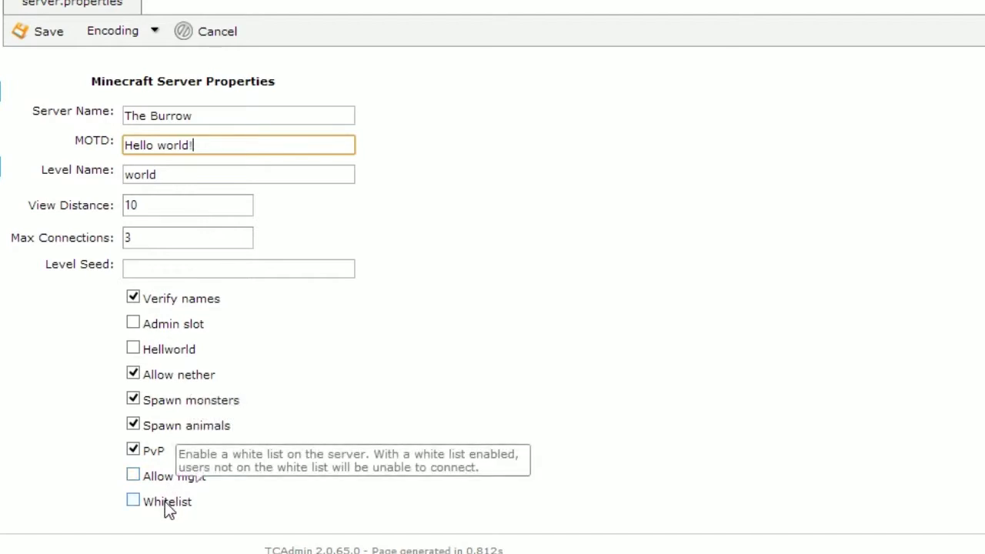
pyautogui.click(165, 501)
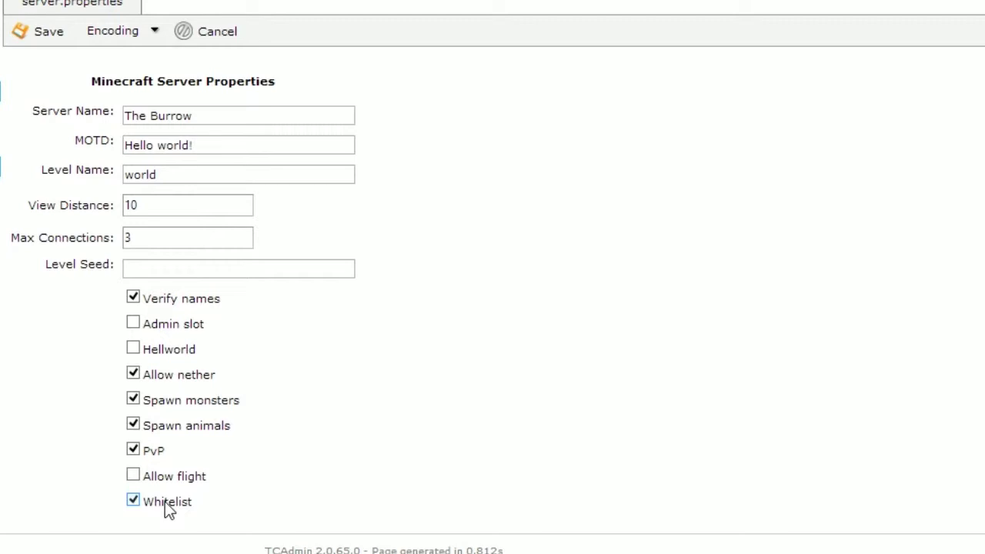
pyautogui.click(55, 37)
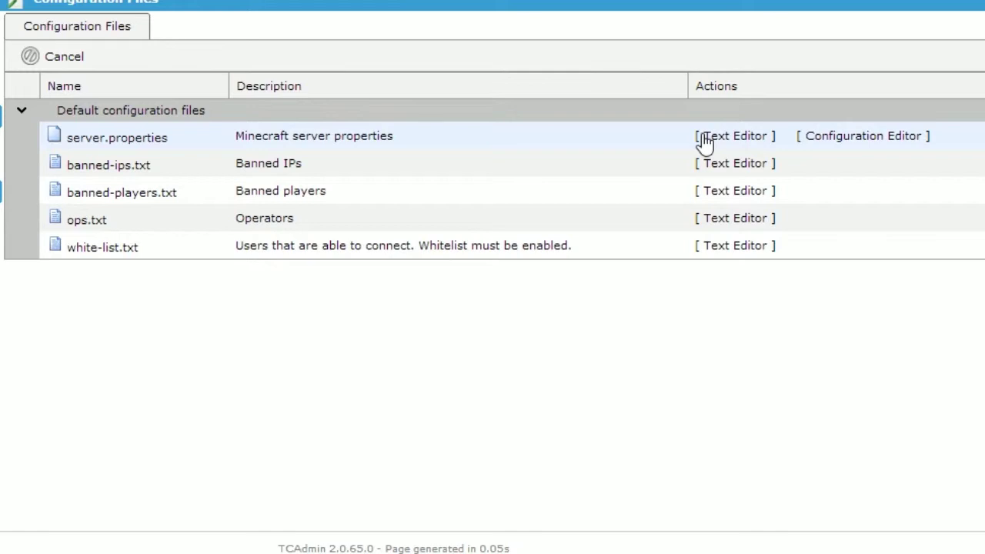
# Step: Reopen server.properties as raw text, review its settings, and save it again
pyautogui.click(729, 139)
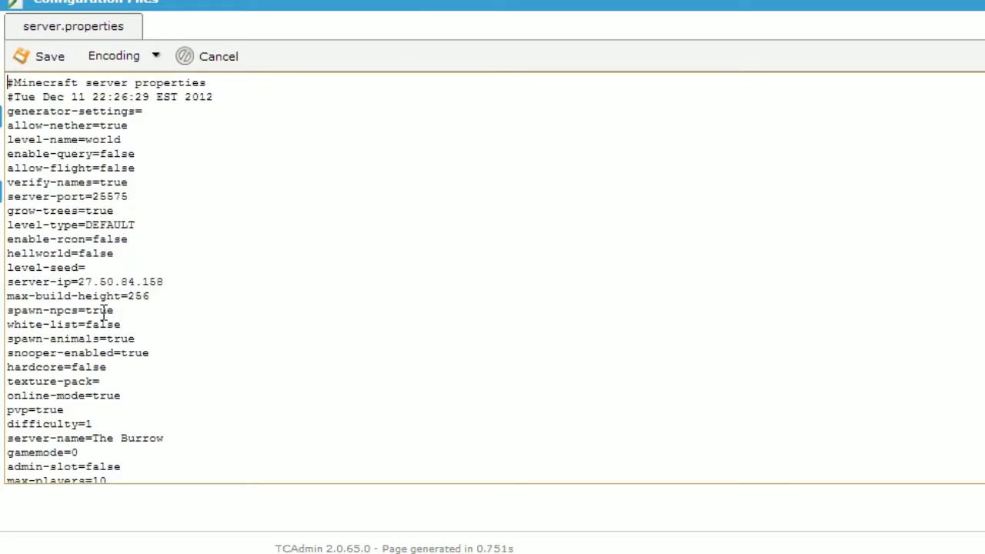
pyautogui.click(108, 381)
pyautogui.scroll(-3, 140, 151)
pyautogui.click(46, 57)
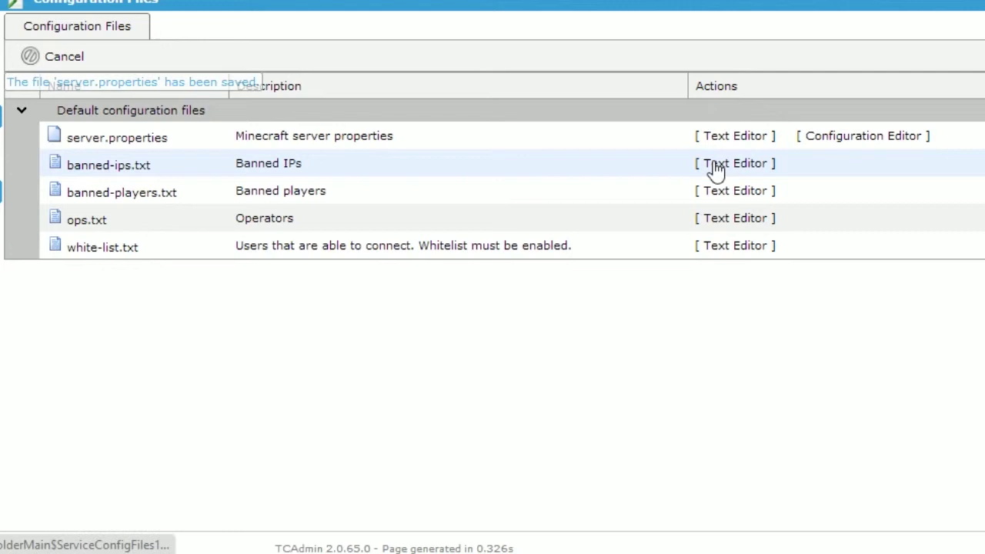
# Step: Enter the player's username into the empty ops.txt and save it
pyautogui.click(732, 219)
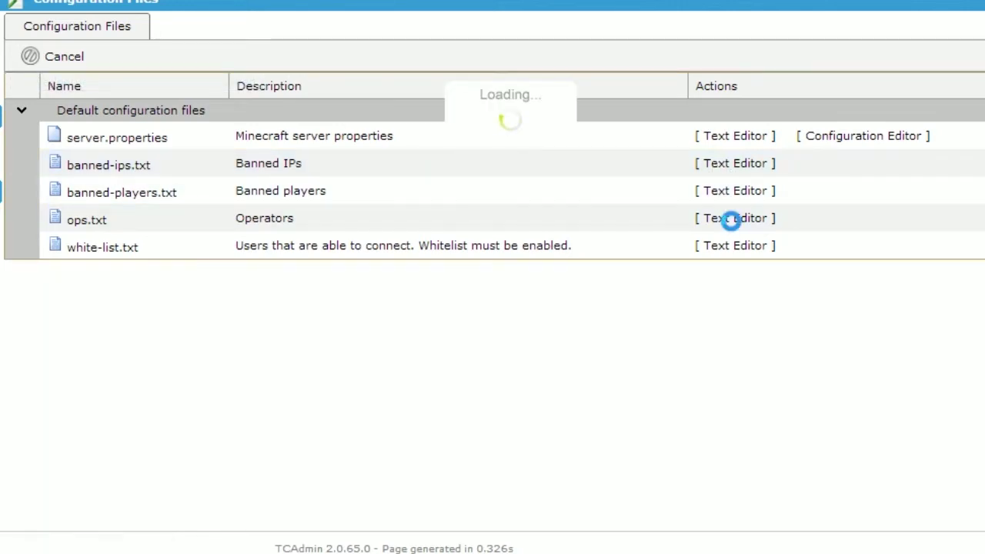
pyautogui.click(284, 180)
pyautogui.write('The')
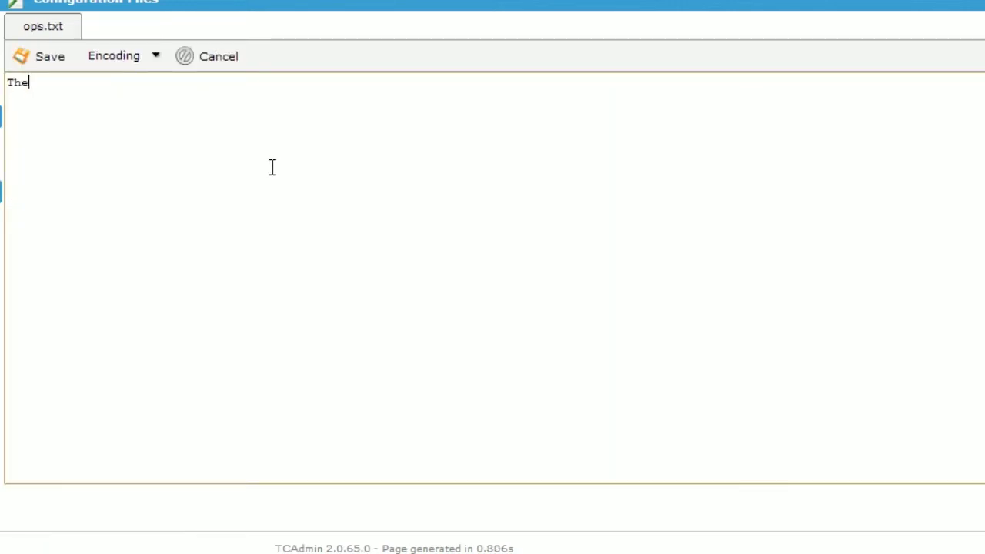
pyautogui.write('BrownWombat')
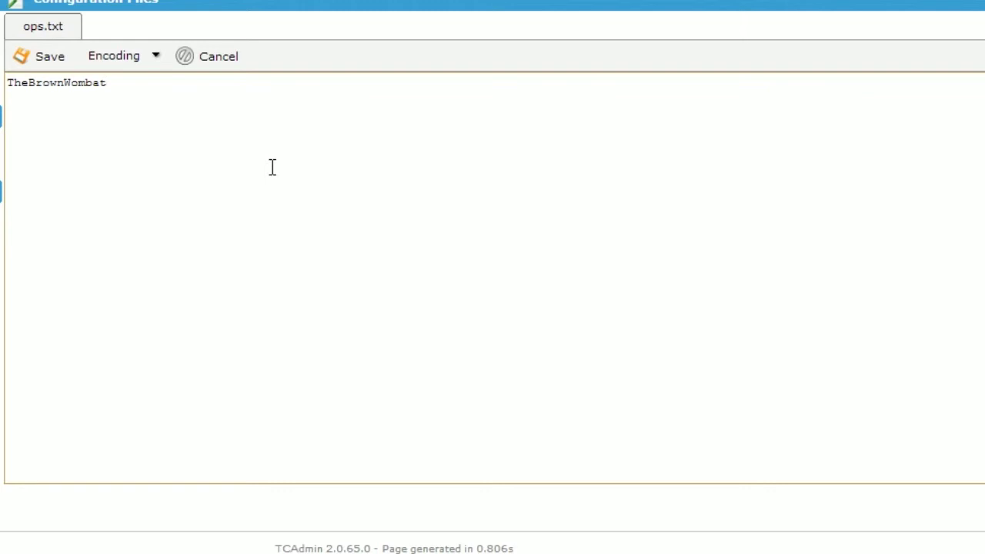
pyautogui.click(24, 55)
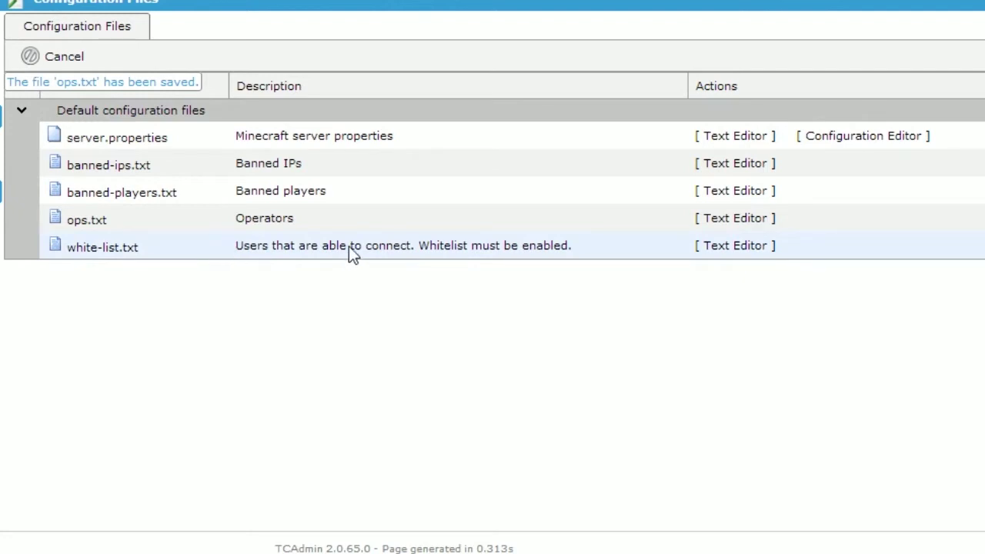
# Step: Add the player's username to white-list.txt, save it, and restart the server from Game Services
pyautogui.click(727, 245)
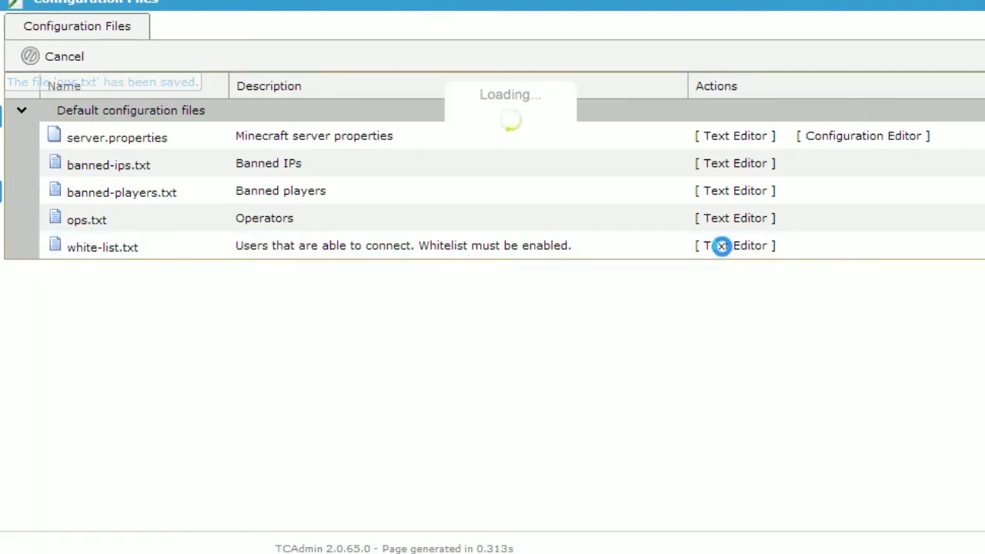
pyautogui.write('TheB')
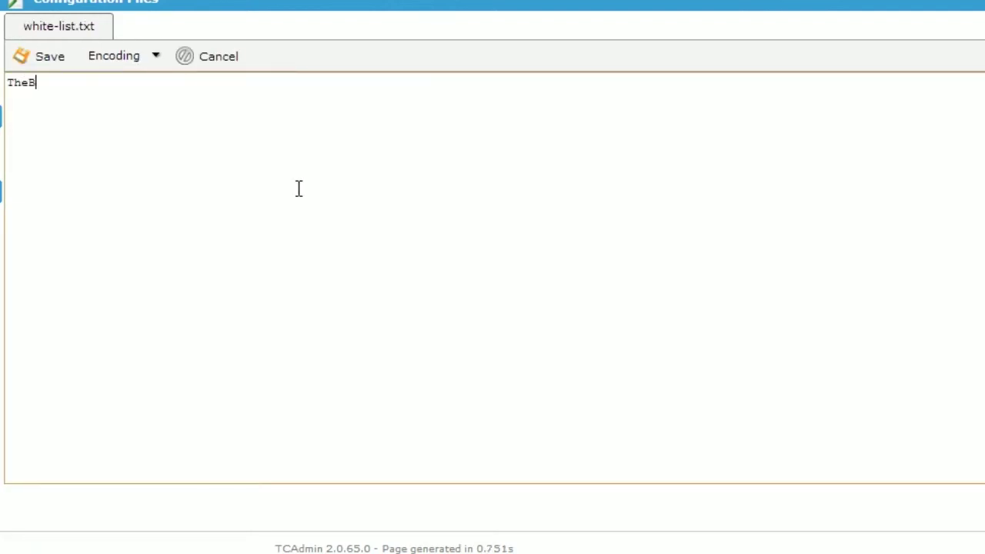
pyautogui.write('rownWombat')
pyautogui.click(46, 63)
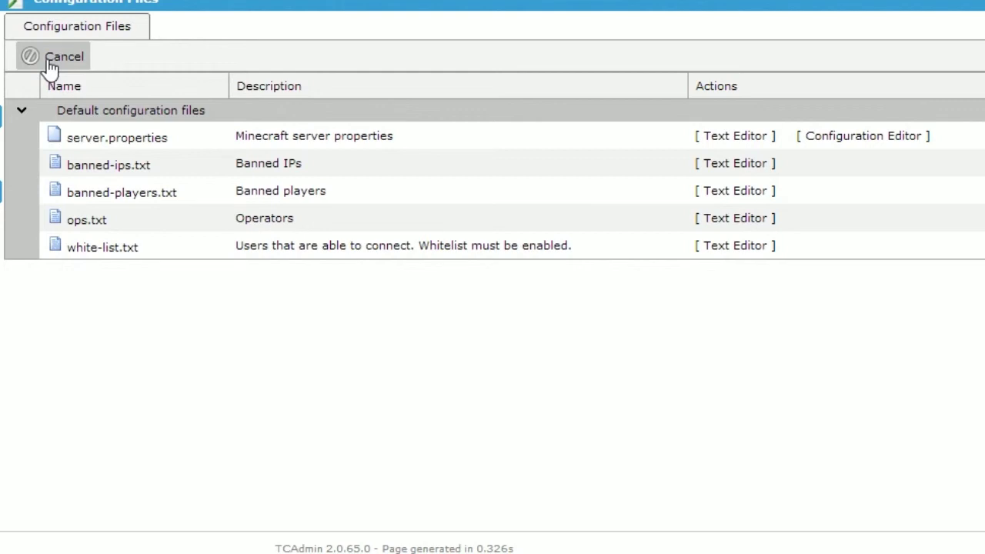
pyautogui.click(132, 238)
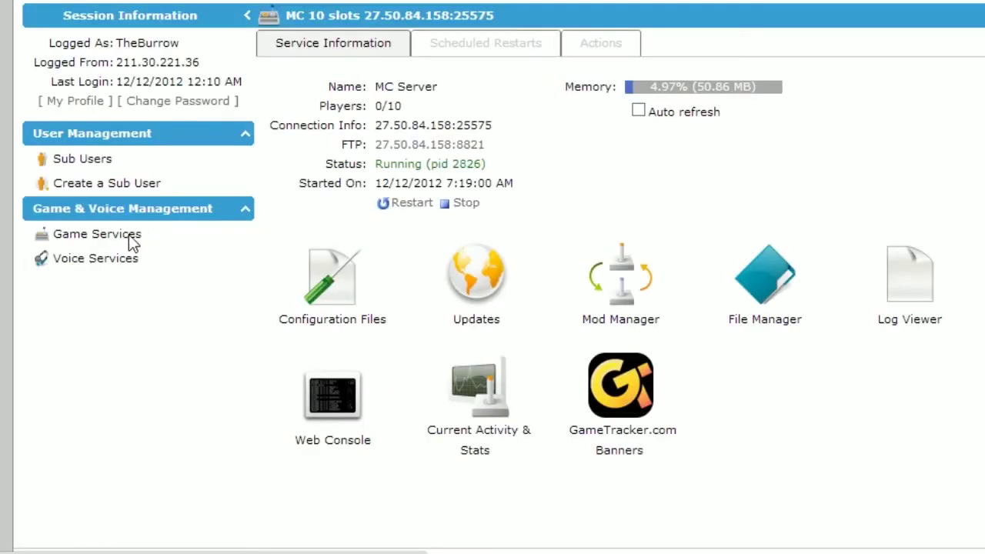
pyautogui.click(392, 203)
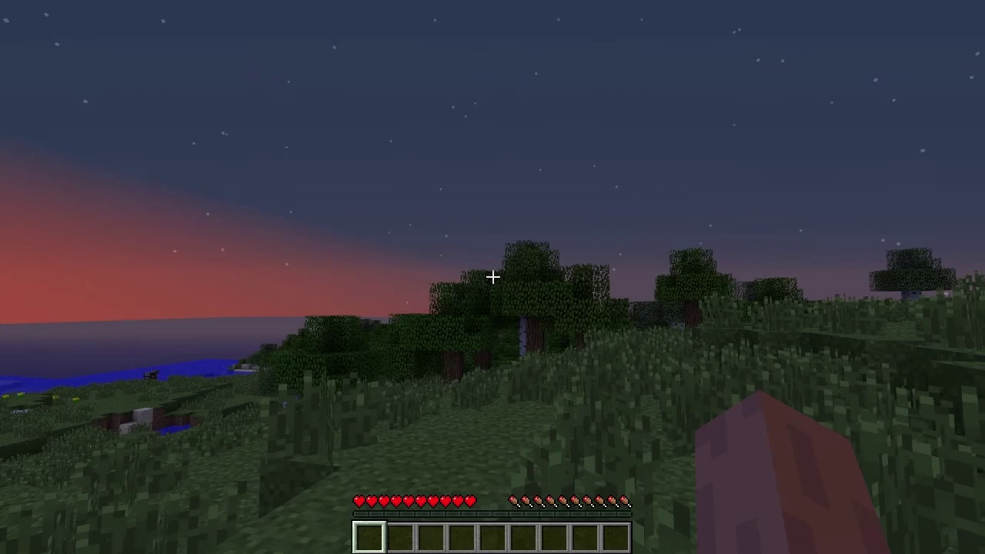
# Step: Run /time set 0 in Minecraft chat to turn night into day
pyautogui.write('t/time set 0')
pyautogui.press('Return')
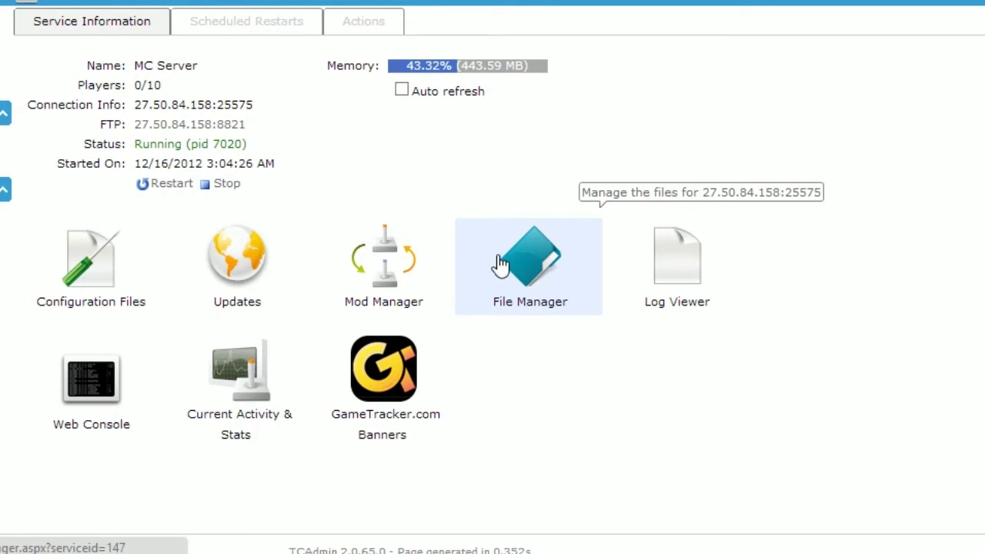
# Step: Review and save bukkit.yml in the File Manager, then restart the server
pyautogui.click(502, 266)
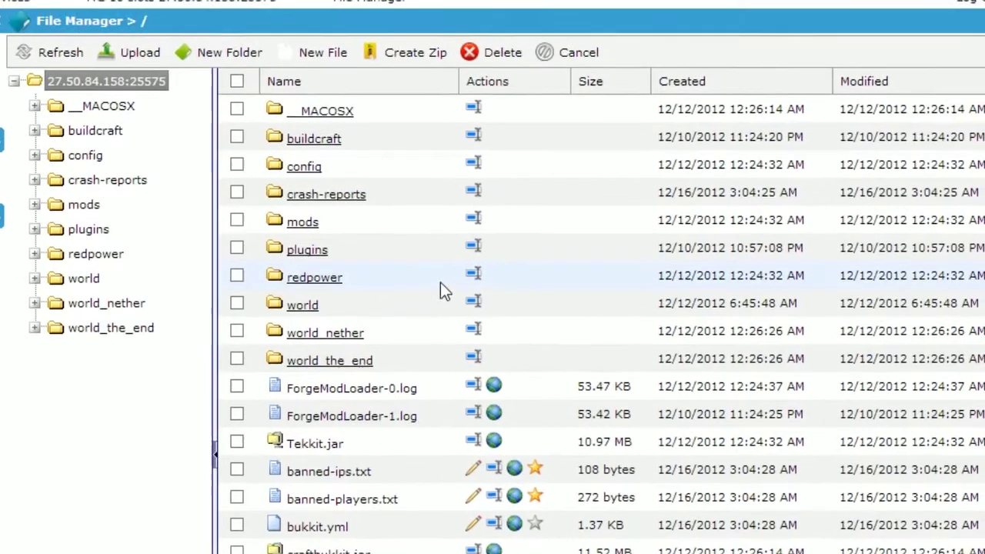
pyautogui.scroll(-5, 316, 339)
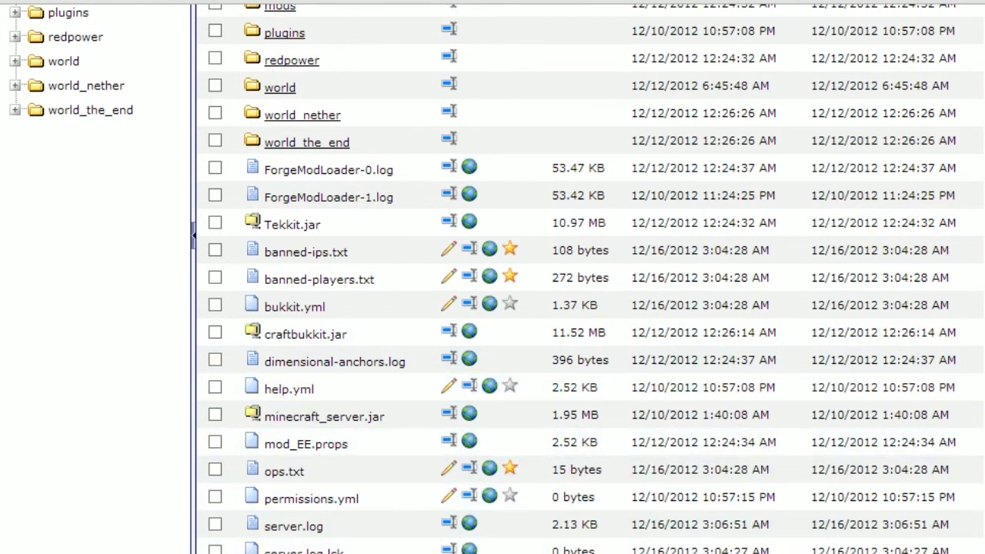
pyautogui.click(450, 305)
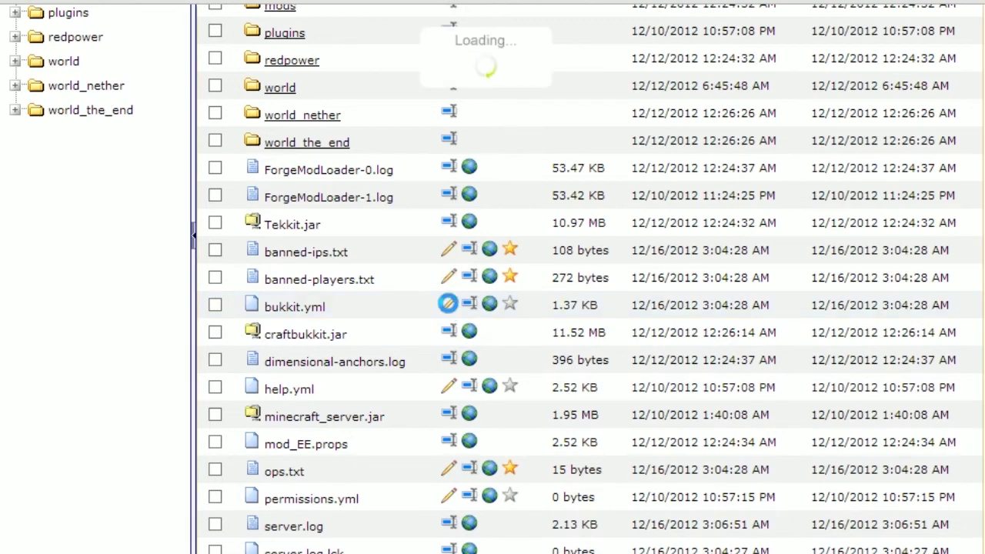
pyautogui.scroll(-2, 270, 275)
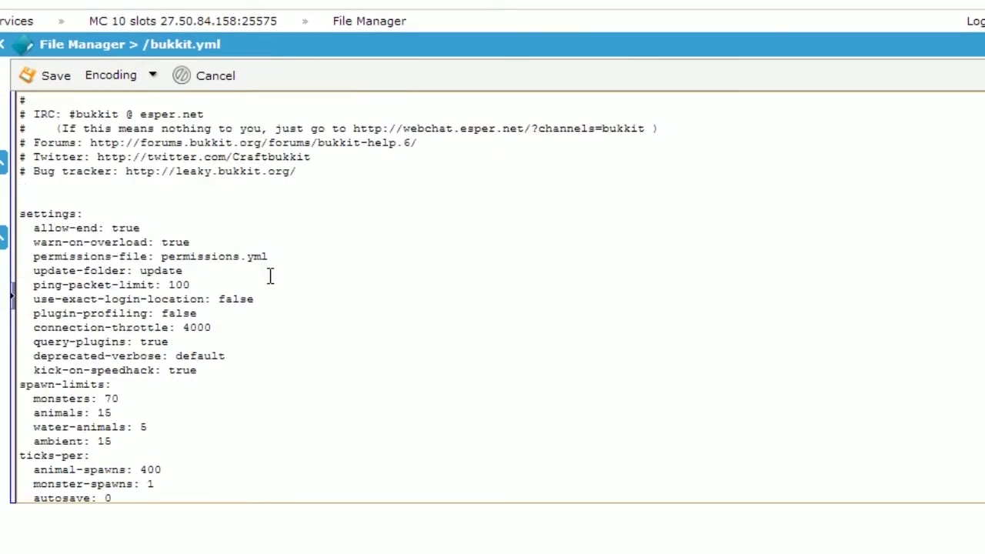
pyautogui.scroll(-4, 271, 275)
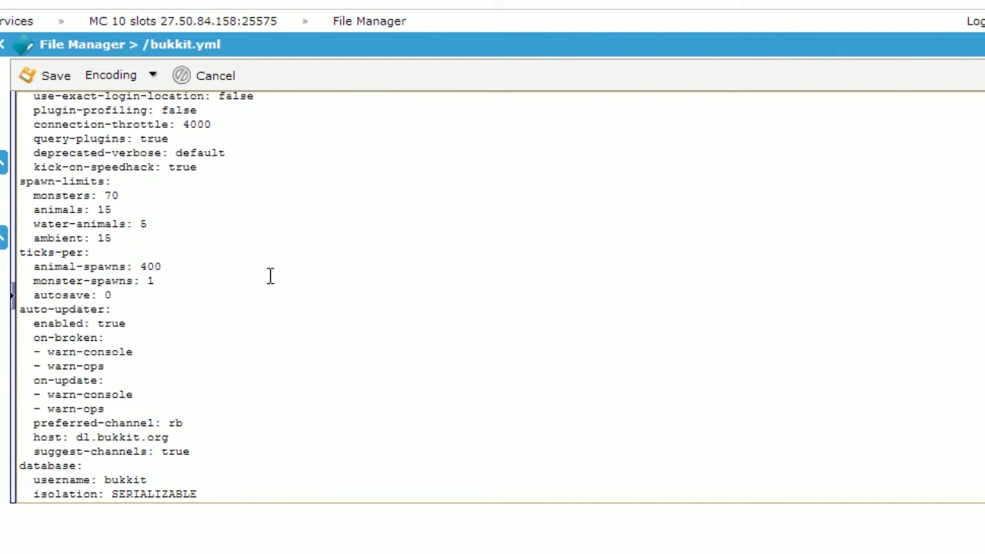
pyautogui.scroll(-1, 271, 275)
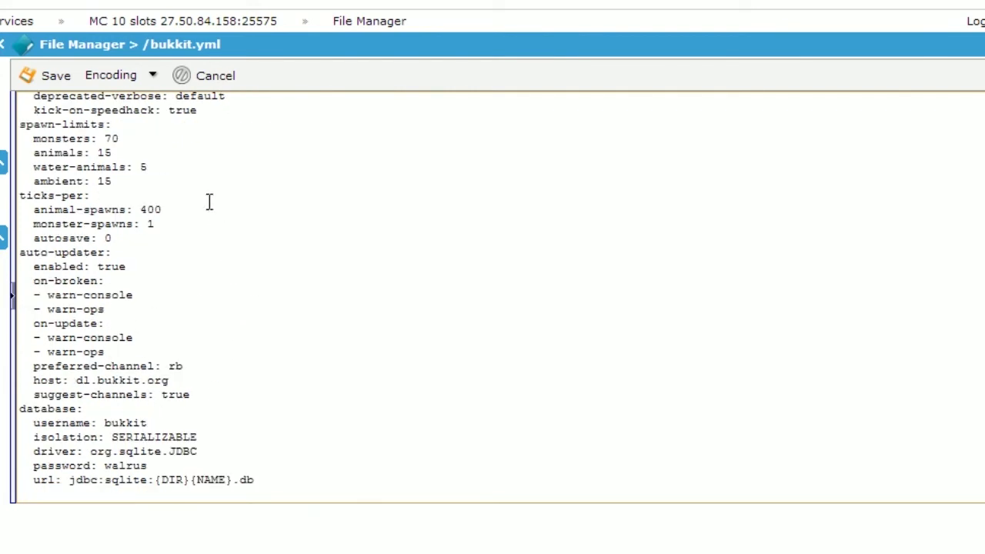
pyautogui.click(56, 79)
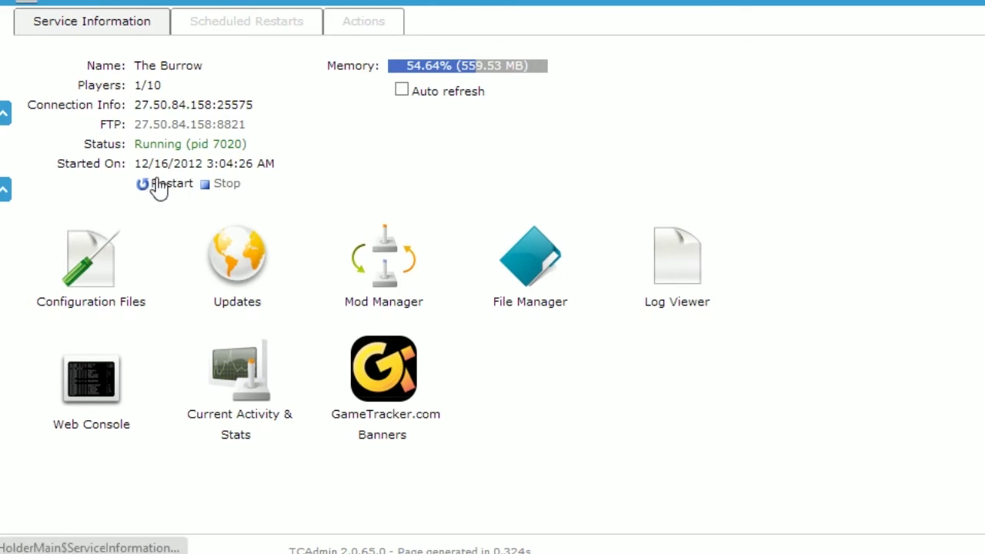
pyautogui.click(156, 183)
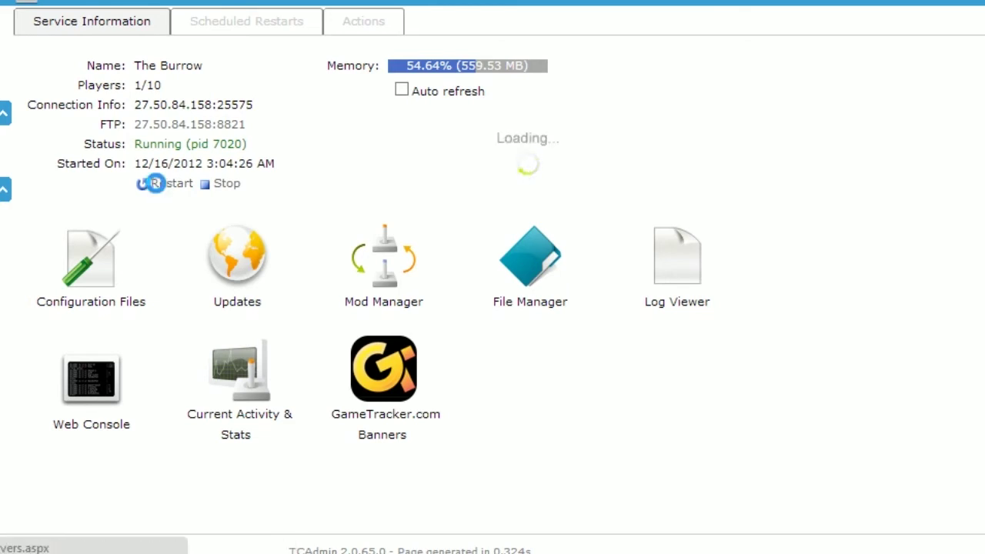